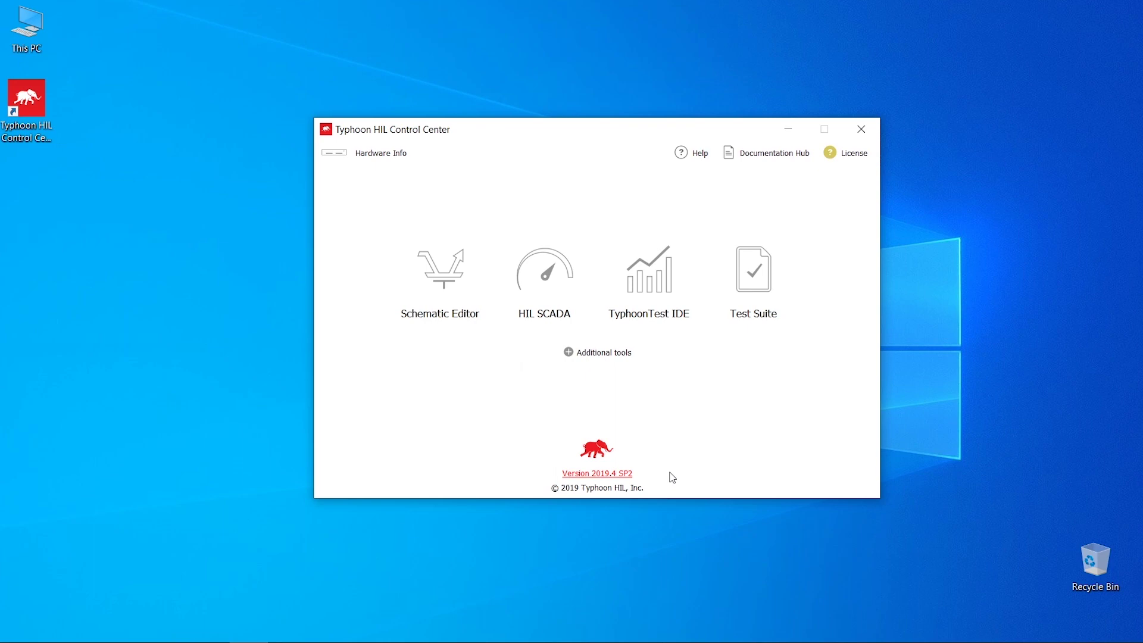
# - View the license information and the prompt for changing the license, leaving the prompt without entering an activation key
pyautogui.click(853, 160)
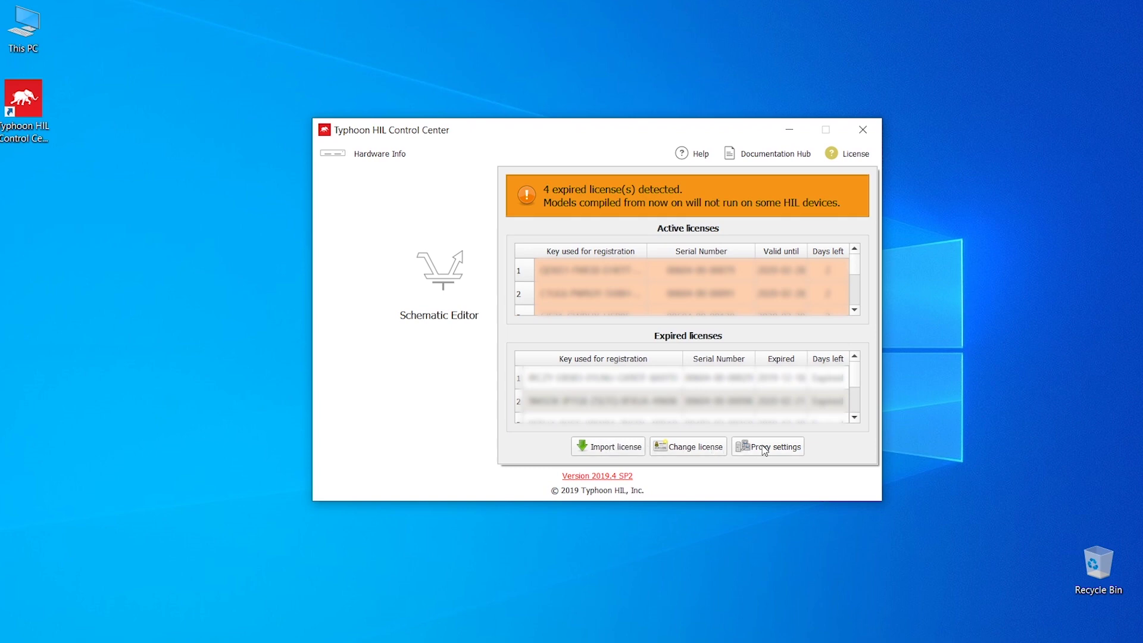
pyautogui.click(704, 447)
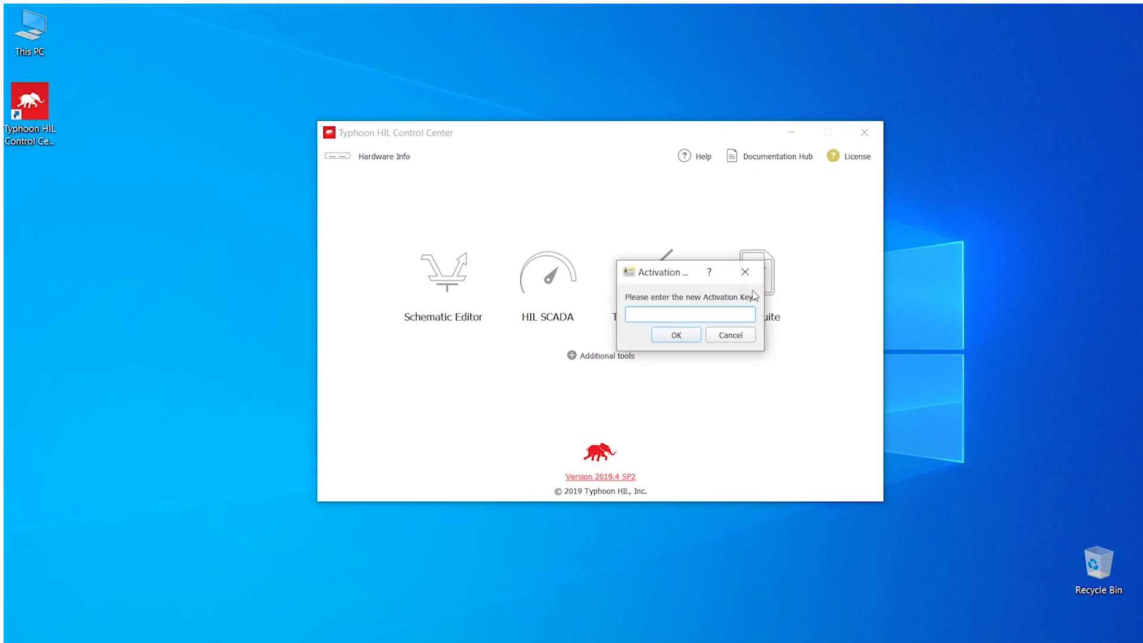
pyautogui.click(745, 273)
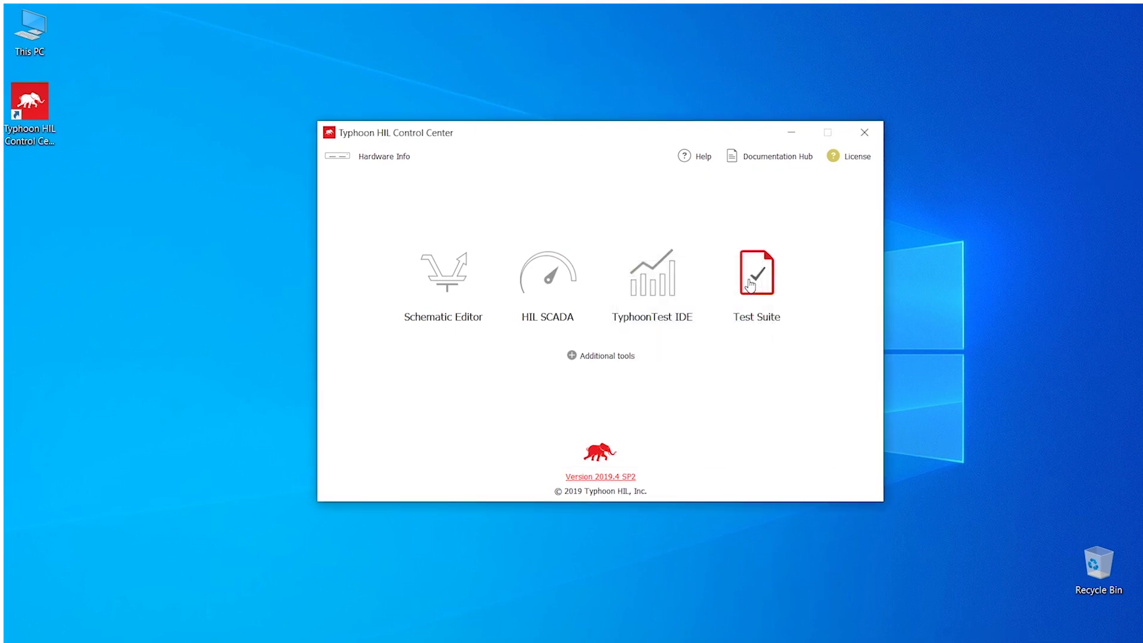
# - Browse the Documentation Hub's user guides, technical notes and API documents from start to end and back
pyautogui.click(772, 169)
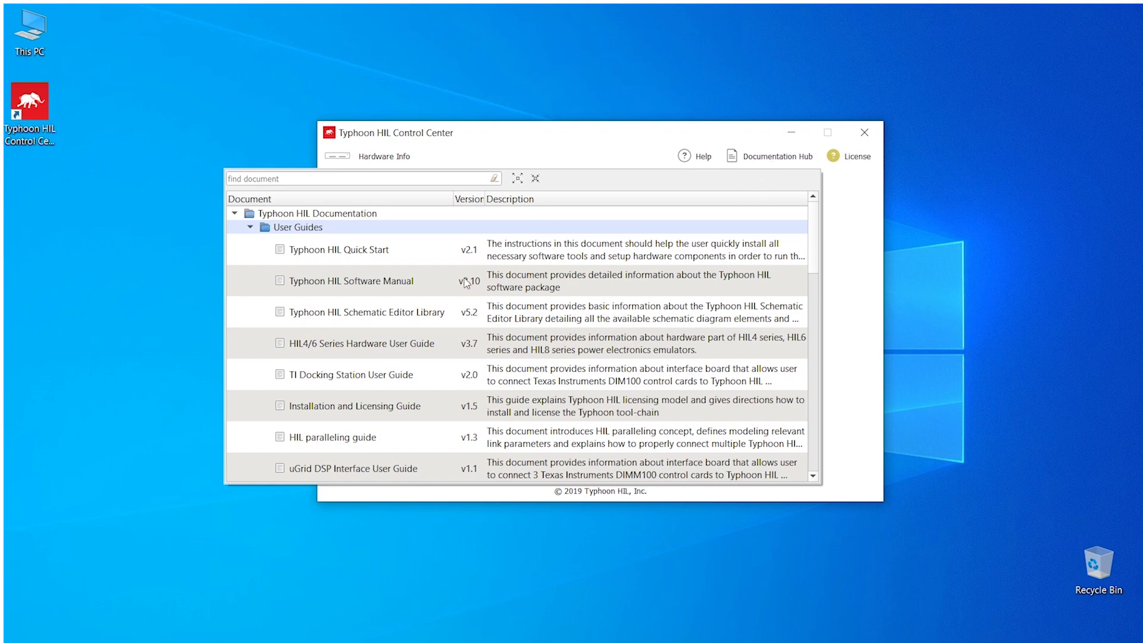
pyautogui.scroll(-2, 430, 241)
pyautogui.scroll(-5, 437, 260)
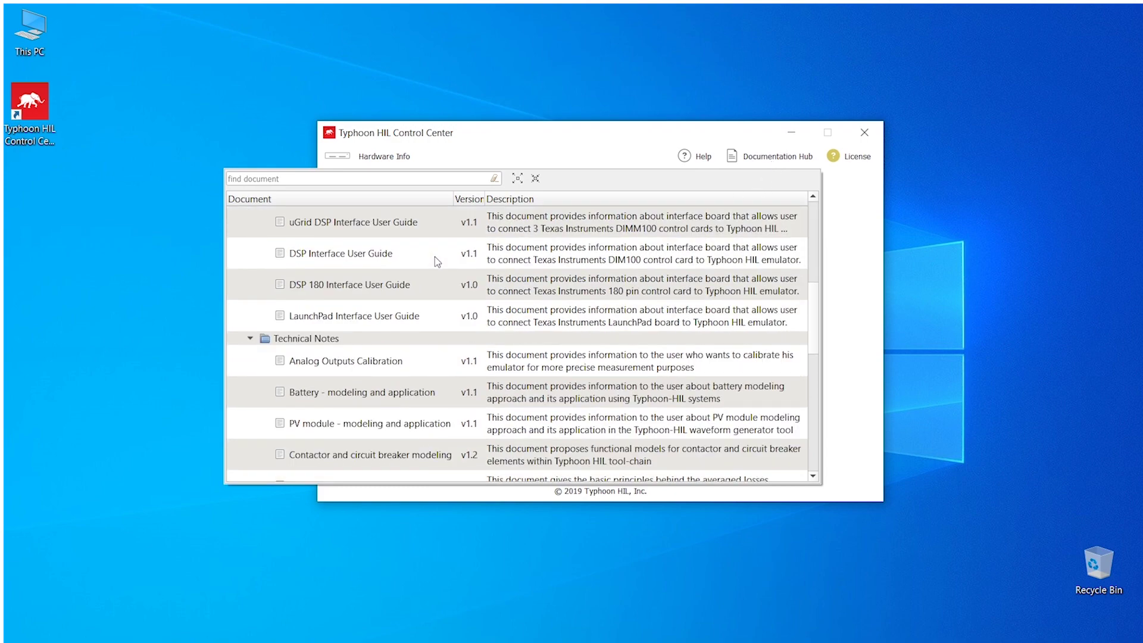
pyautogui.scroll(-1, 437, 274)
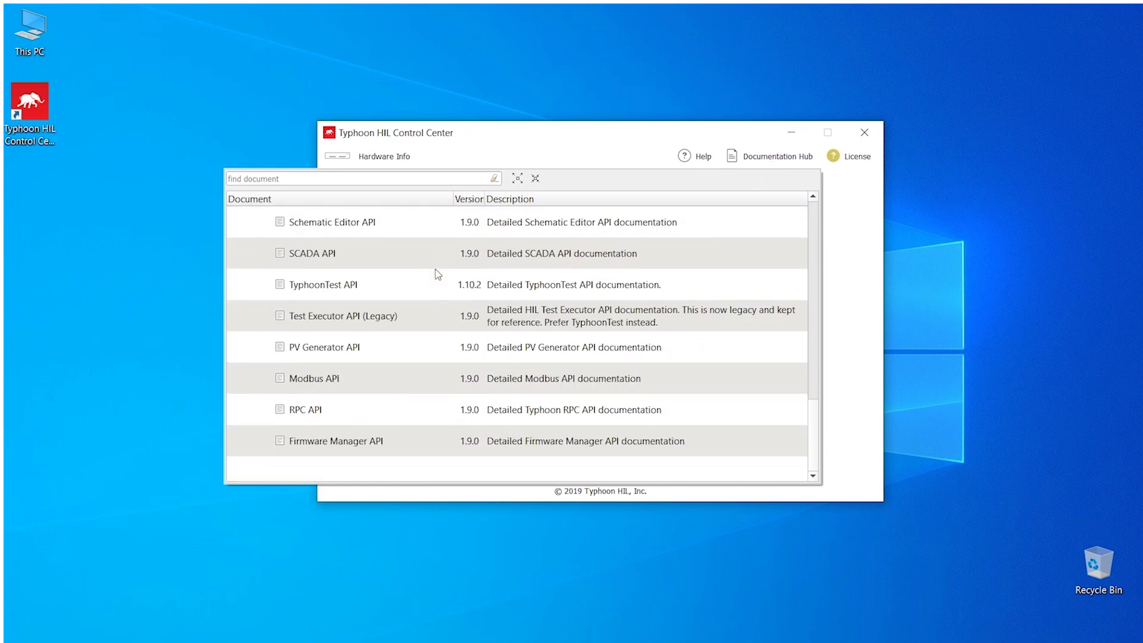
pyautogui.scroll(5, 438, 308)
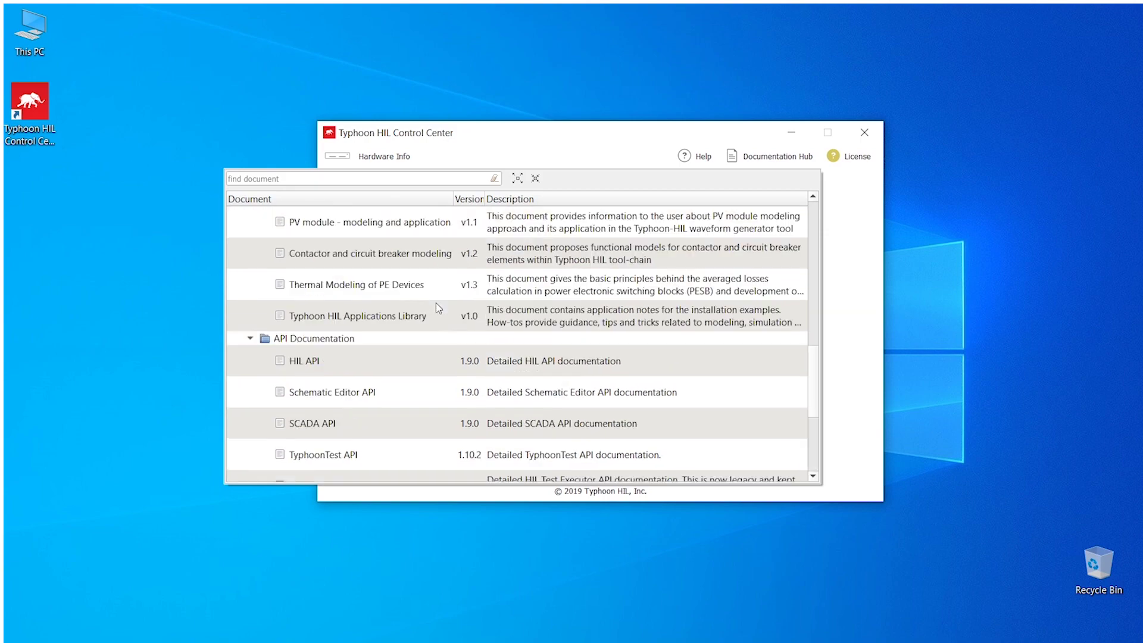
pyautogui.scroll(4, 429, 304)
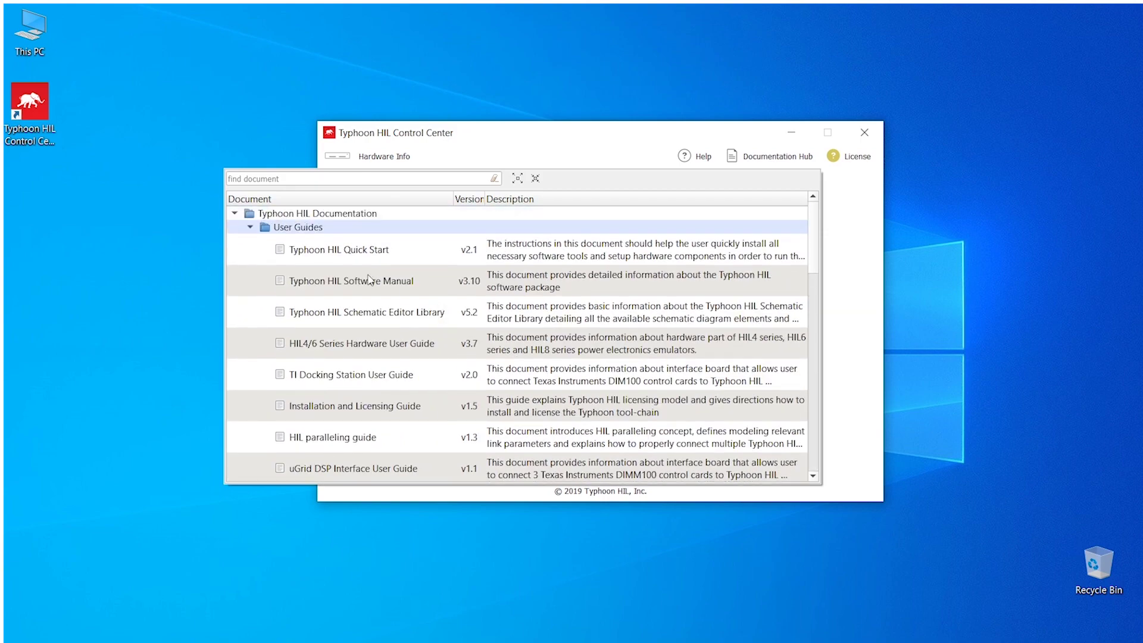
# - Collapse the User Guides, Technical Notes and API Documentation groups in the Documentation Hub
pyautogui.click(250, 228)
pyautogui.click(250, 240)
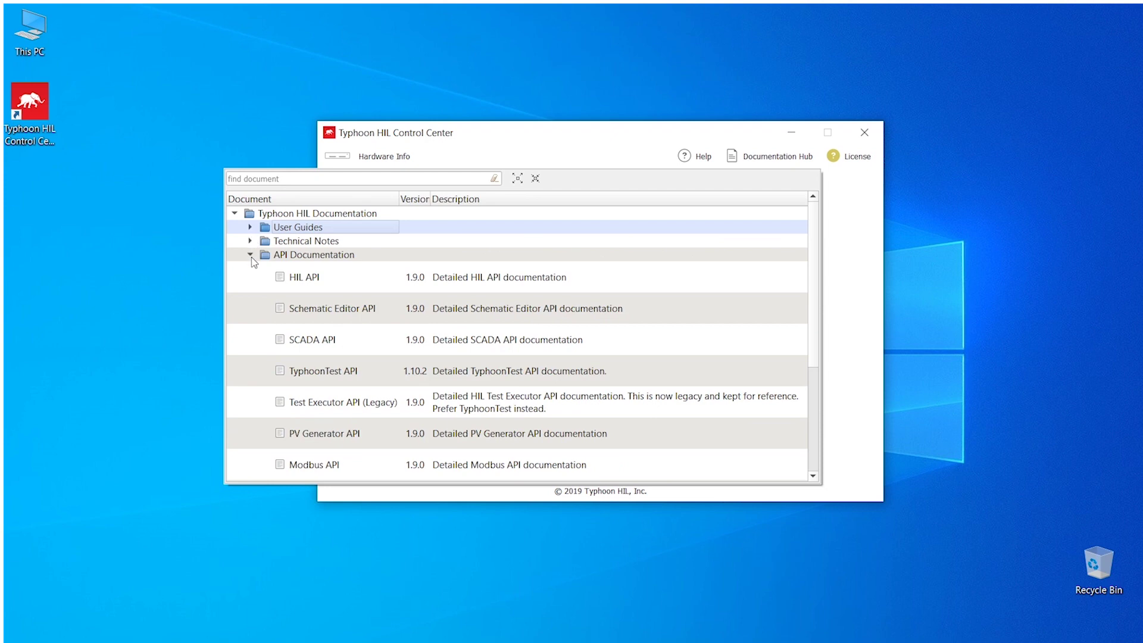
pyautogui.click(251, 255)
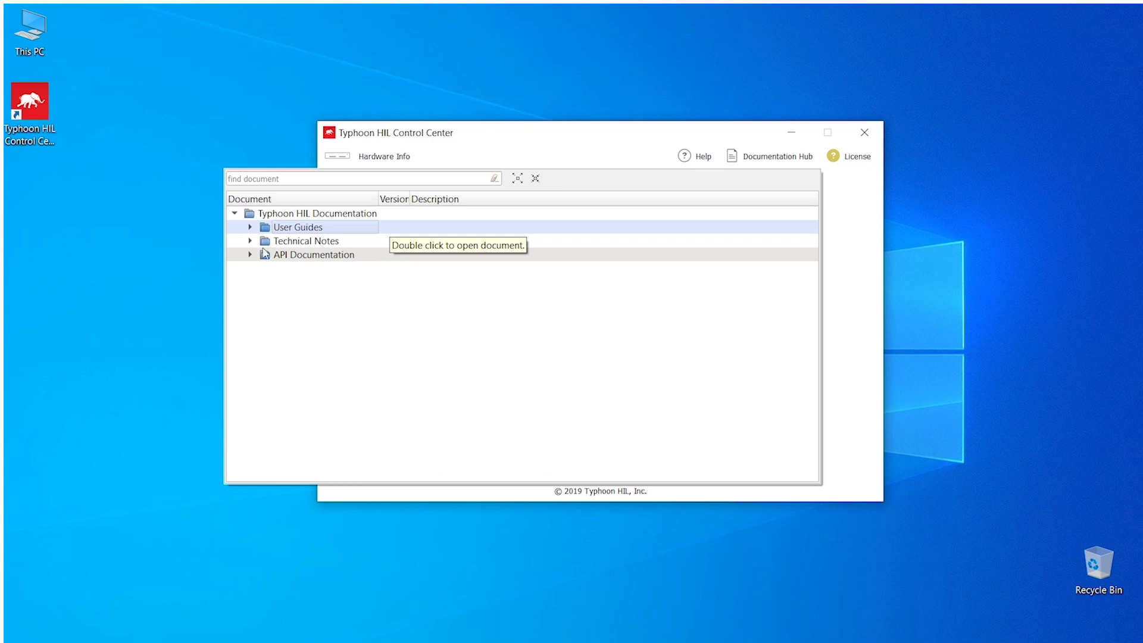
# - Expand the User Guides group and open the Typhoon HIL Schematic Editor Library document
pyautogui.click(250, 230)
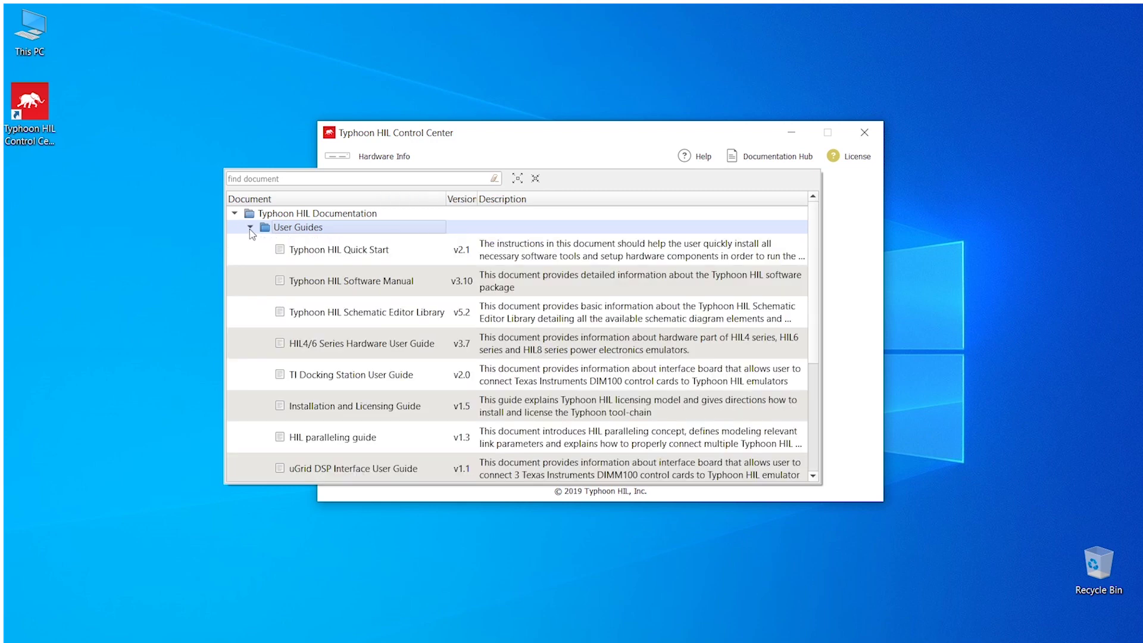
pyautogui.click(384, 316)
pyautogui.doubleClick(384, 316)
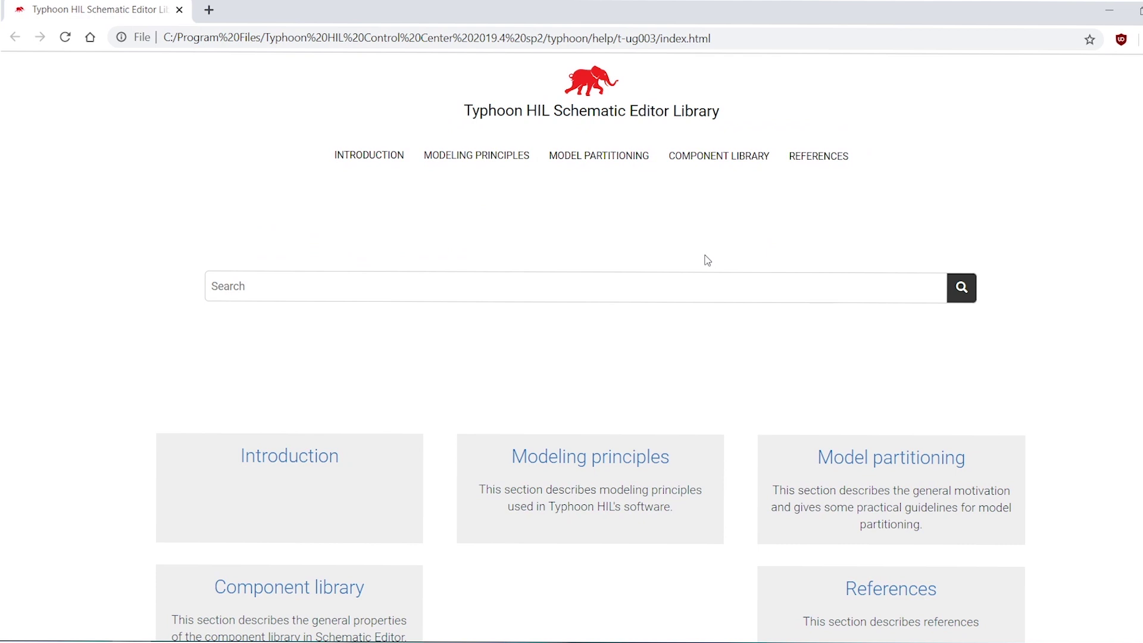
# - Open the Component Library chapter of the Schematic Editor Library and read through its component types
pyautogui.click(723, 165)
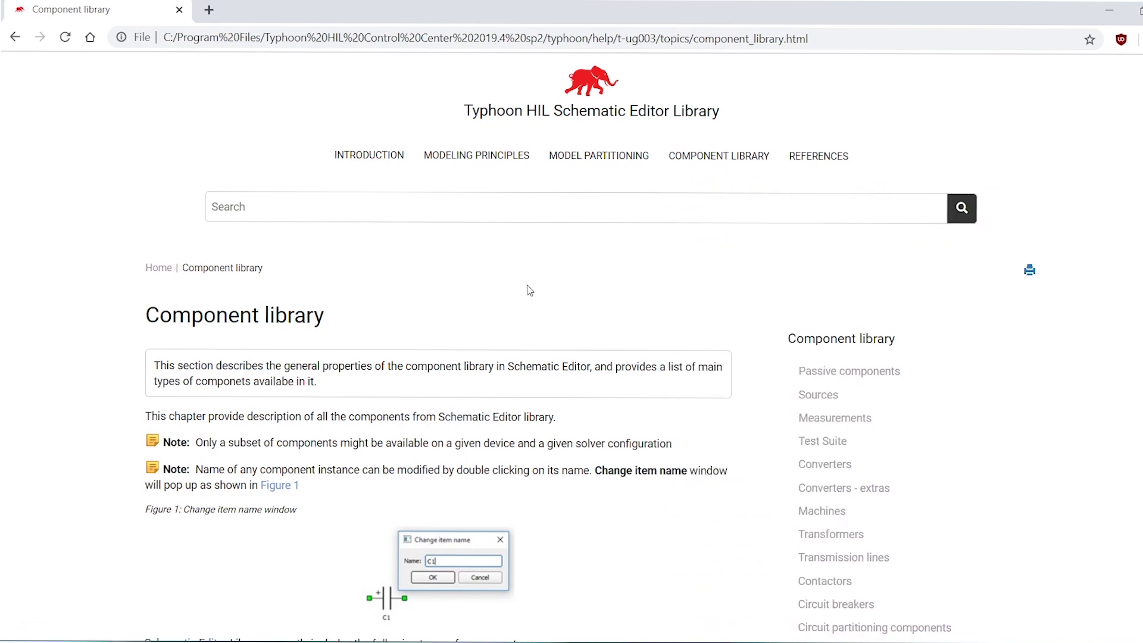
pyautogui.scroll(-1, 529, 290)
pyautogui.scroll(-3, 607, 281)
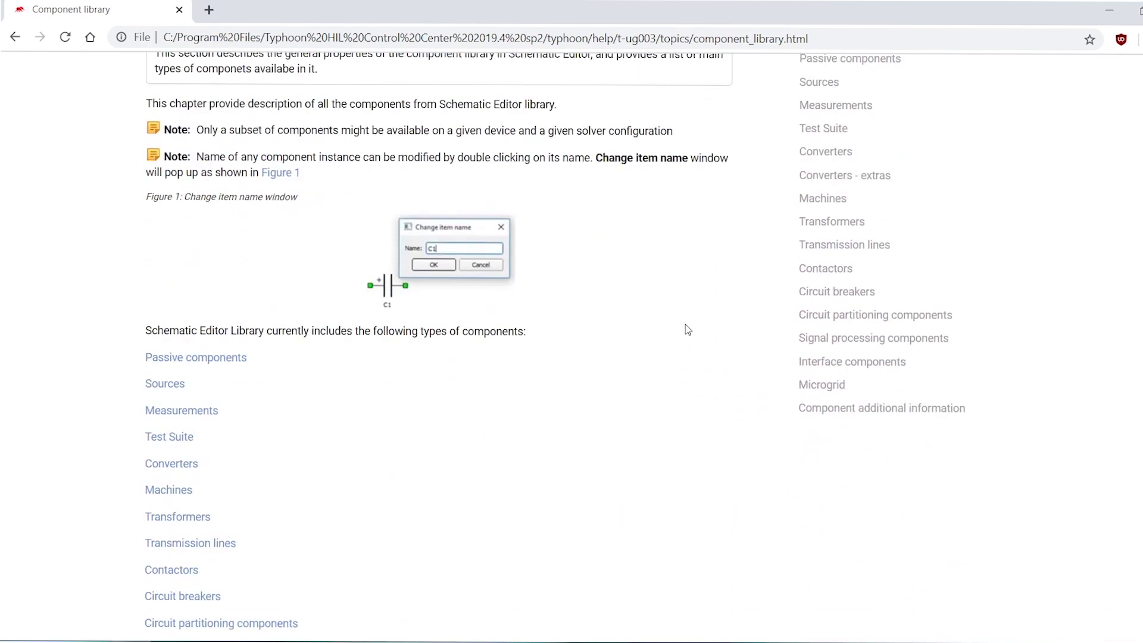
pyautogui.scroll(-3, 691, 320)
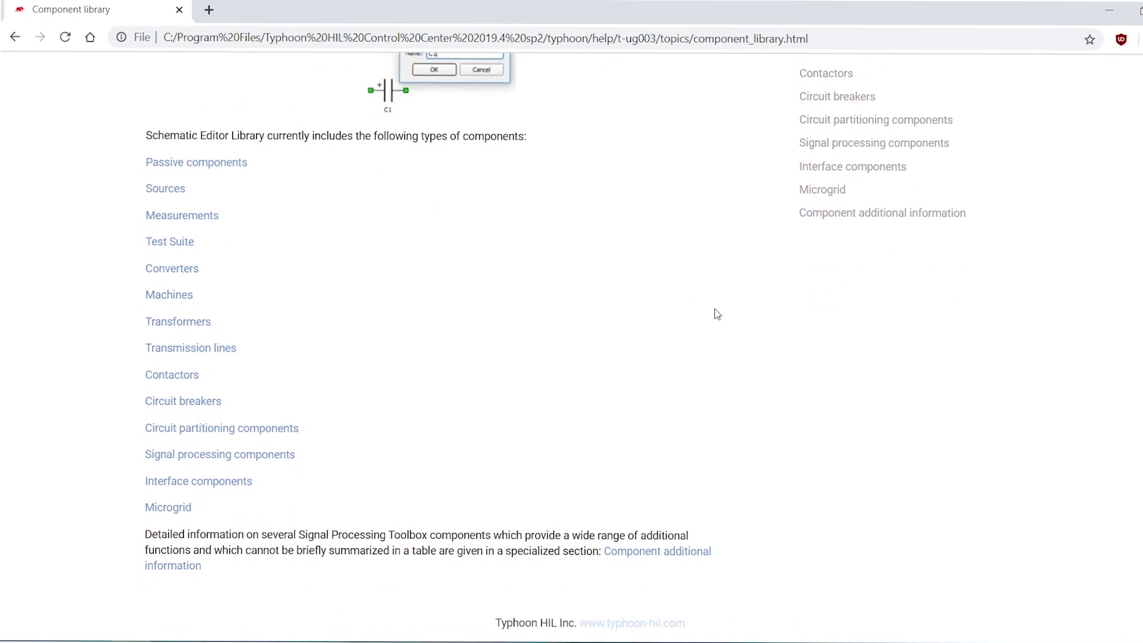
pyautogui.scroll(1, 717, 316)
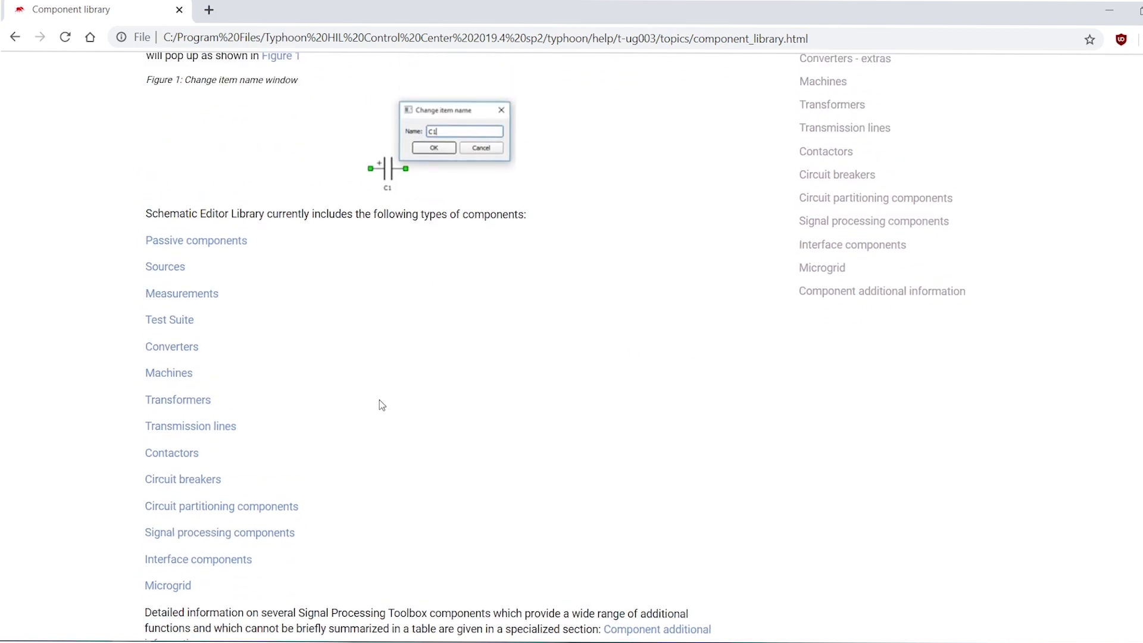
pyautogui.scroll(3, 382, 405)
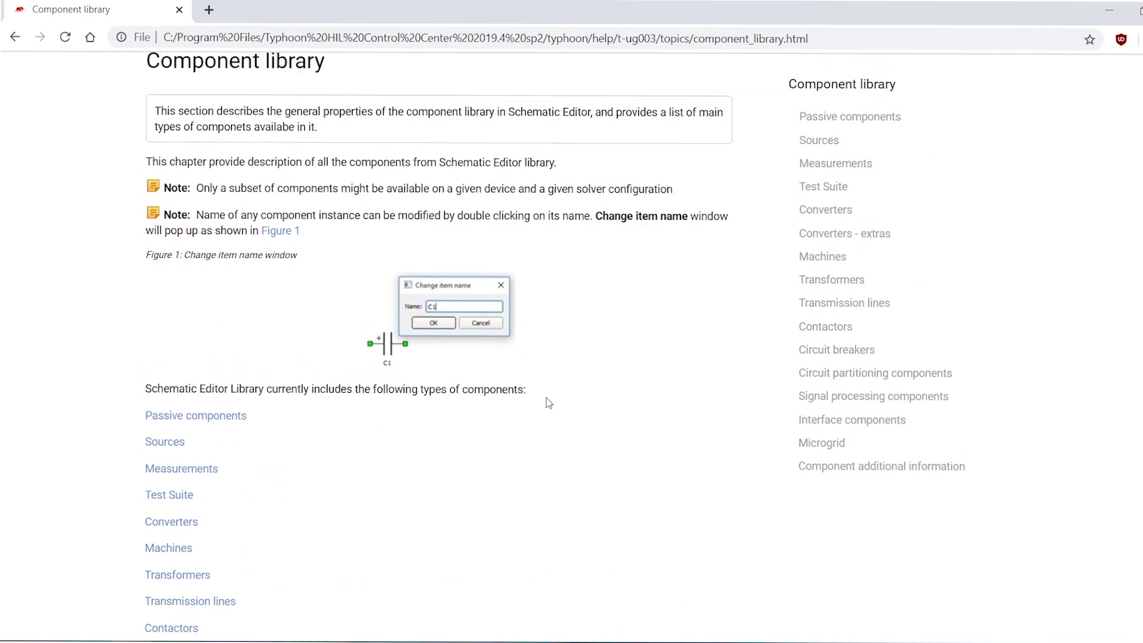
pyautogui.scroll(4, 549, 403)
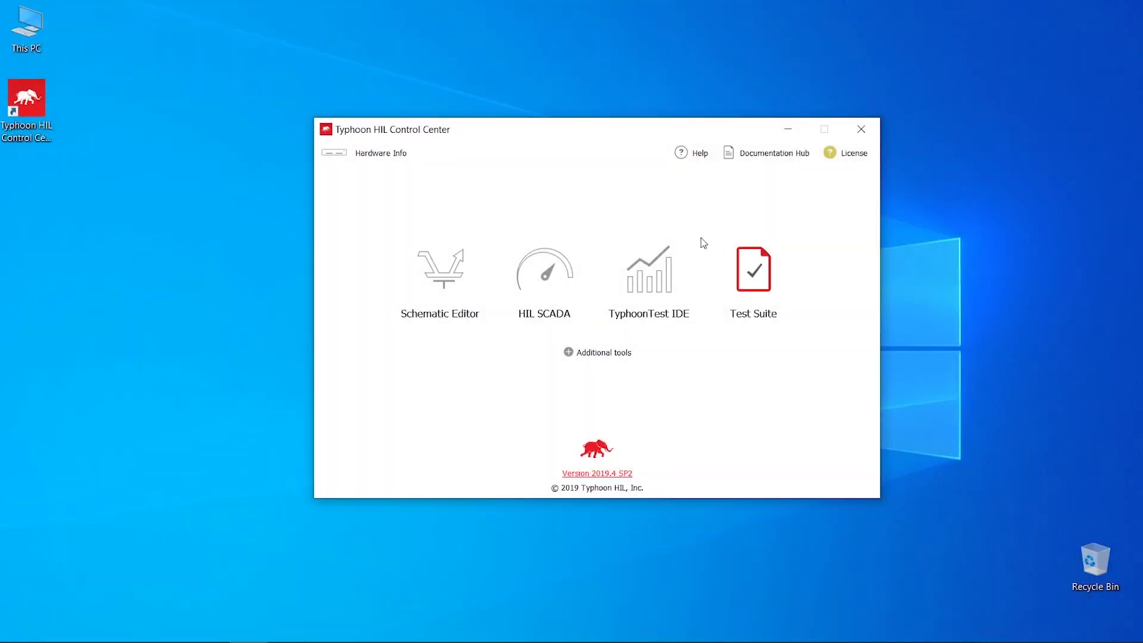
# - Back in Typhoon HIL Control Center, consult Help and check the hardware info for connected HIL devices
pyautogui.click(696, 156)
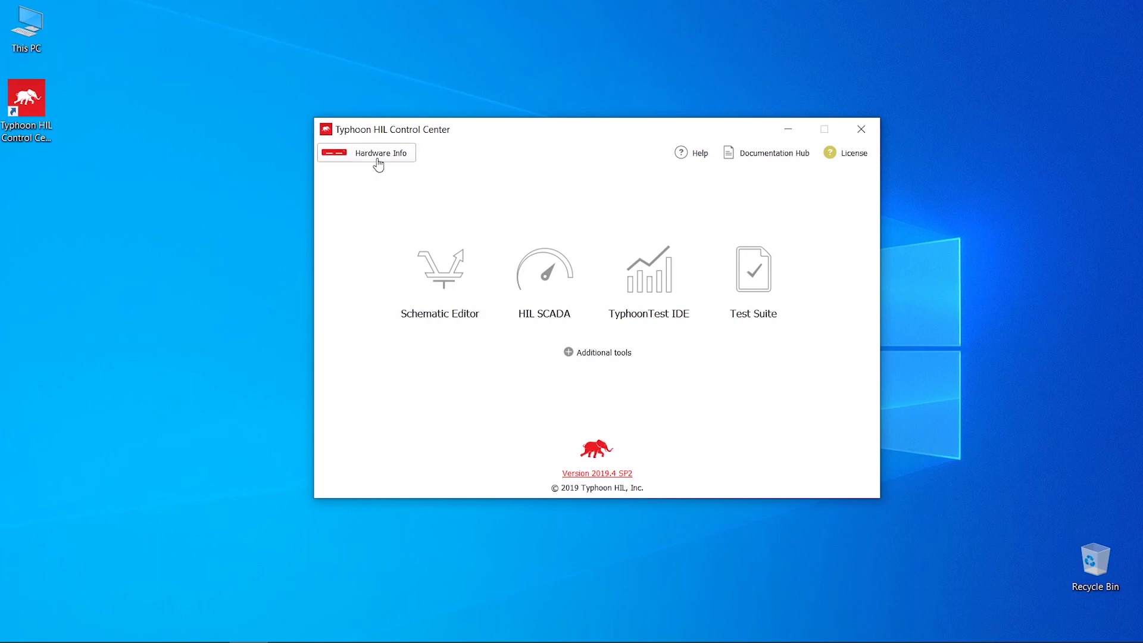
pyautogui.click(379, 159)
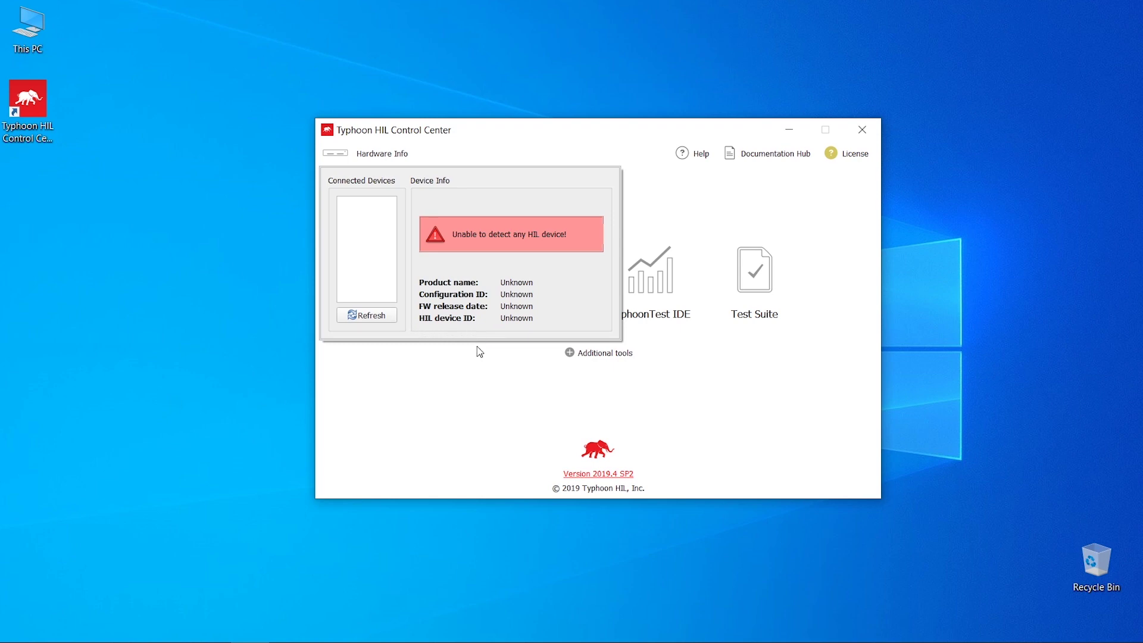
pyautogui.click(492, 388)
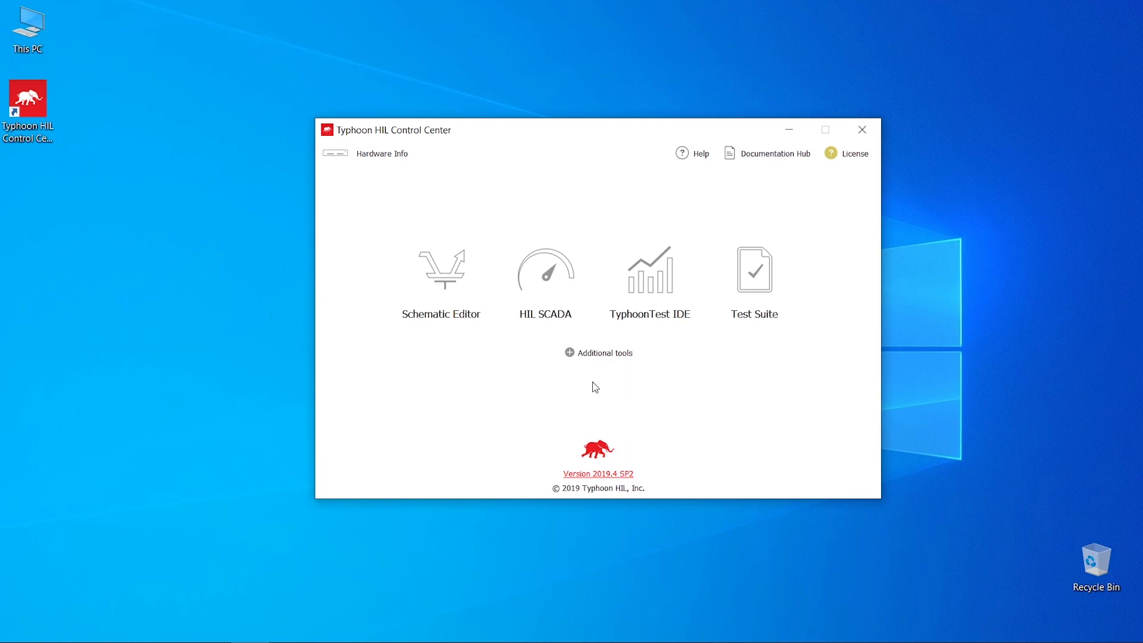
# - Expand the additional tools and open the Waveform Generator to view its PV file mode options
pyautogui.click(597, 355)
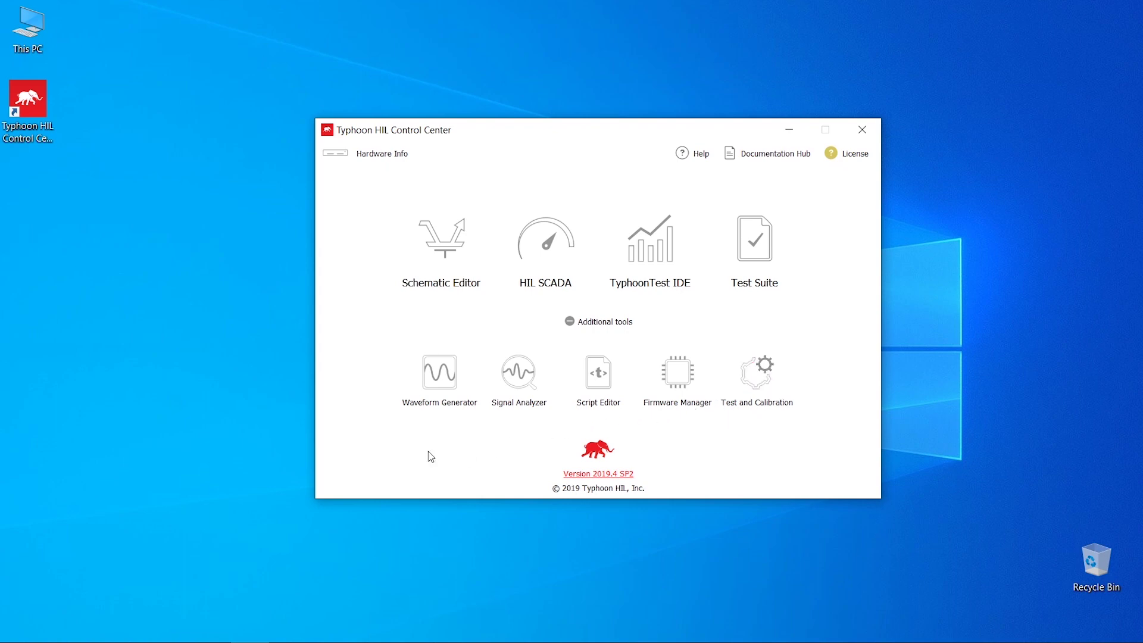
pyautogui.click(440, 388)
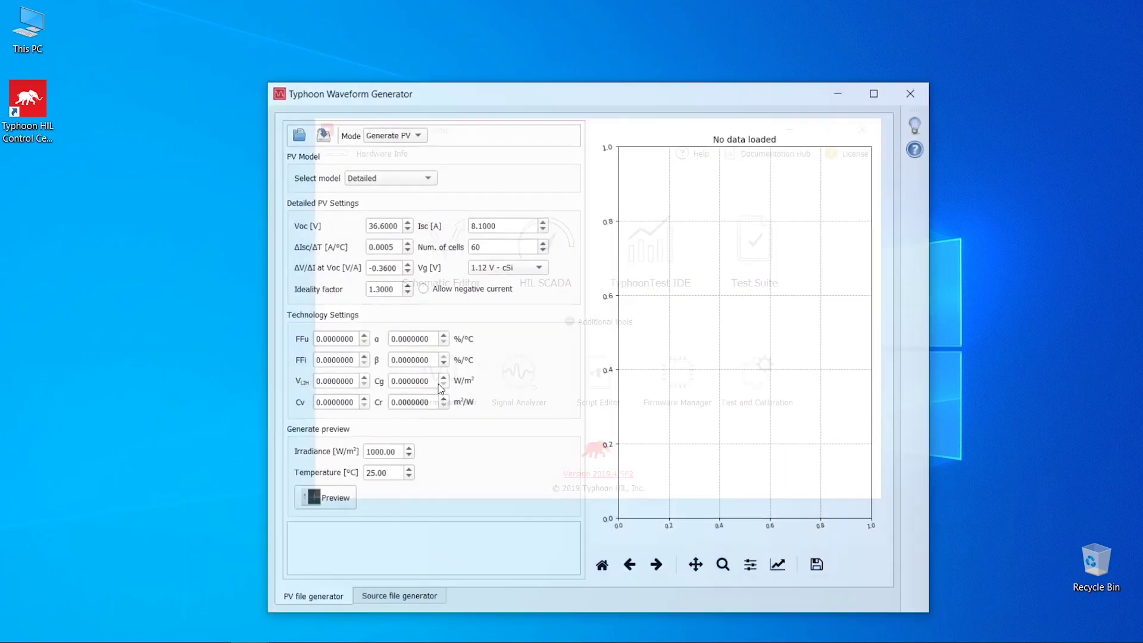
pyautogui.click(417, 138)
pyautogui.click(418, 138)
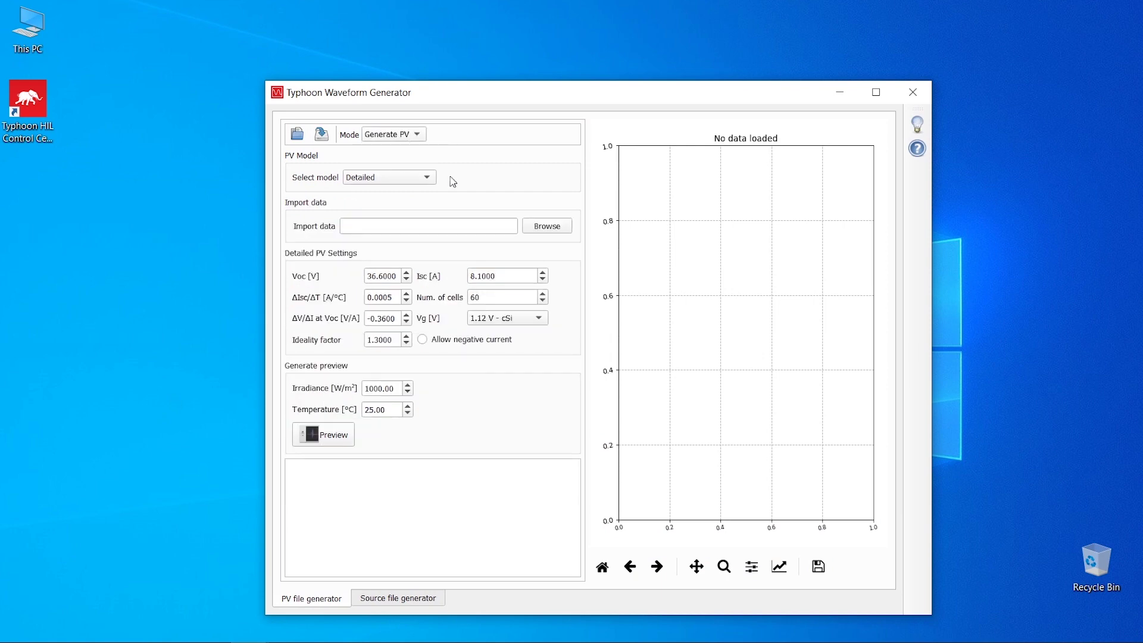
# - Examine the PV model choices and the Source file generator in the Waveform Generator, and close the tool
pyautogui.click(426, 177)
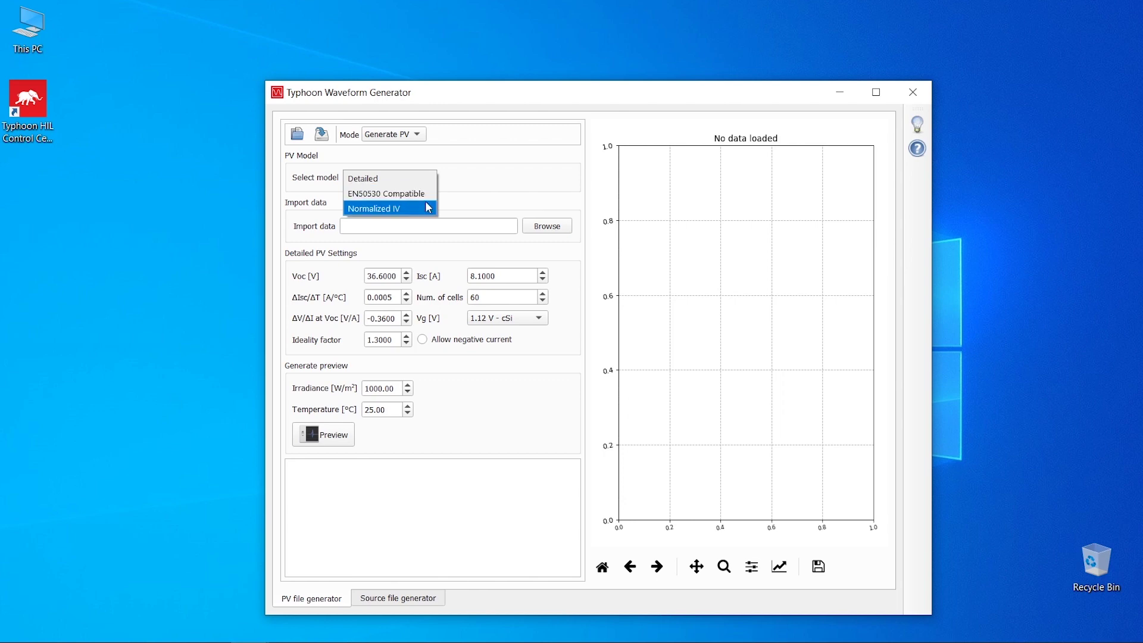
pyautogui.click(503, 182)
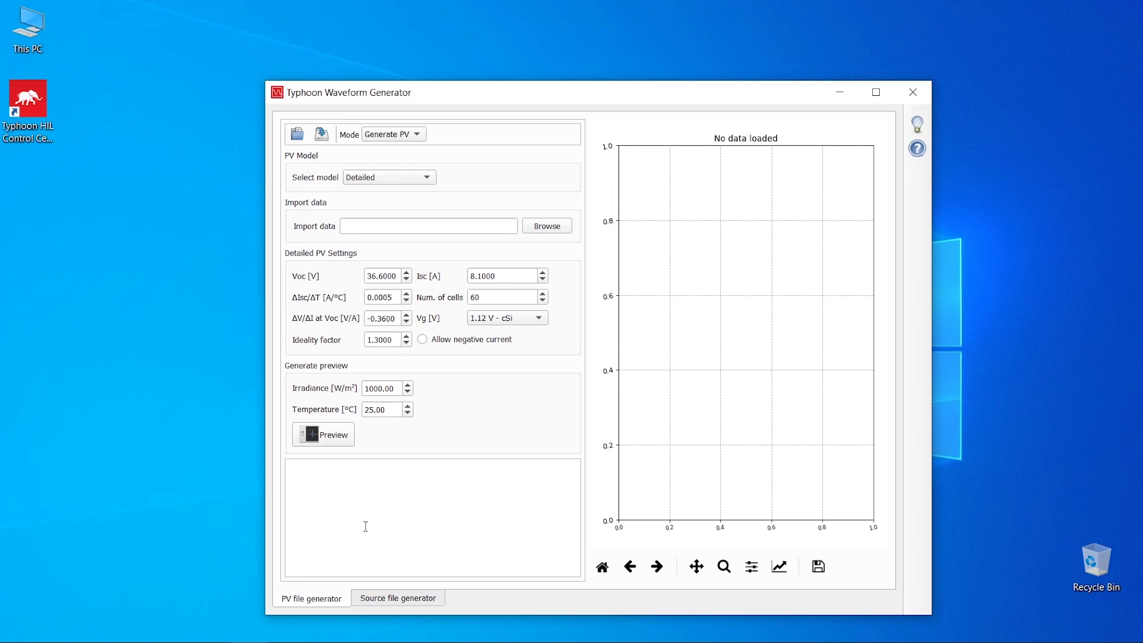
pyautogui.click(409, 600)
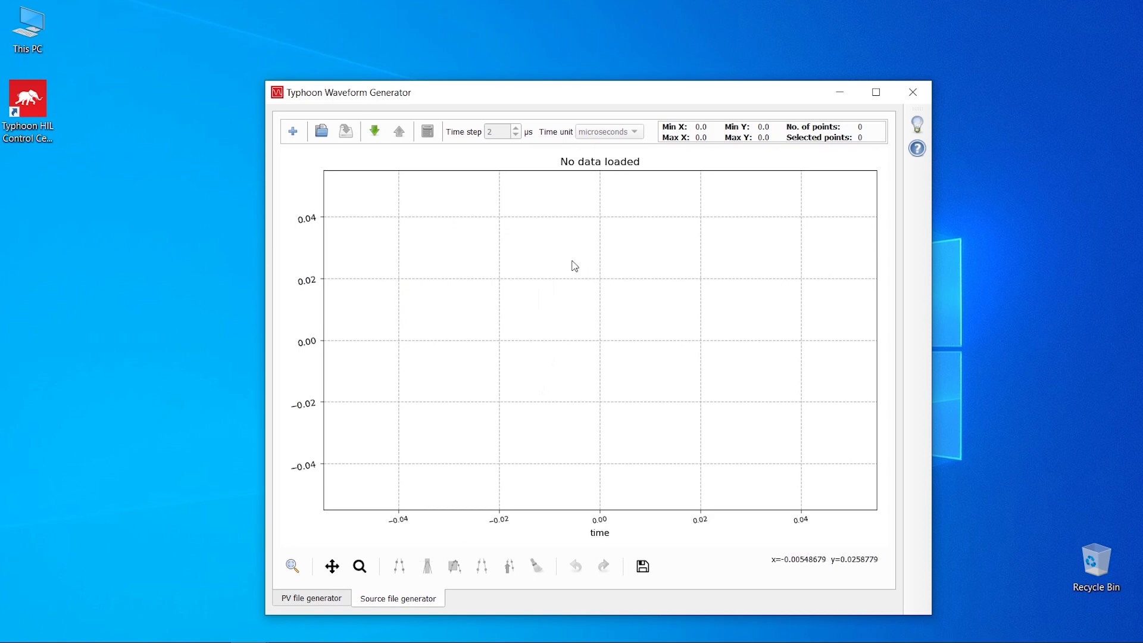
pyautogui.click(915, 102)
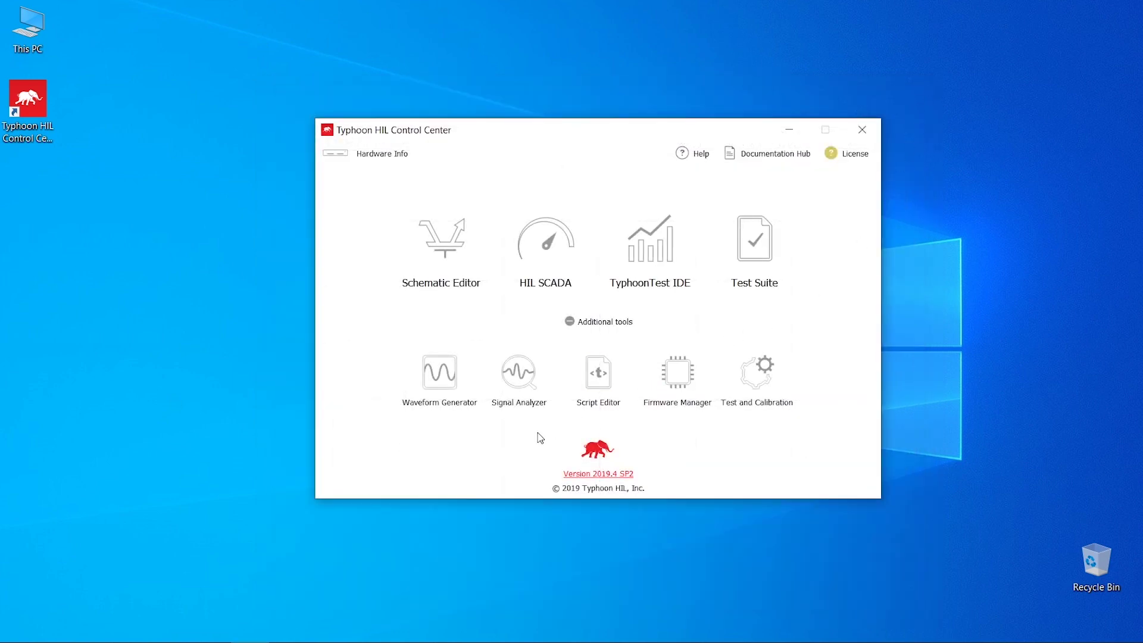
# - Open the Signal Analyzer, view its data import options without importing anything, and close it
pyautogui.click(520, 388)
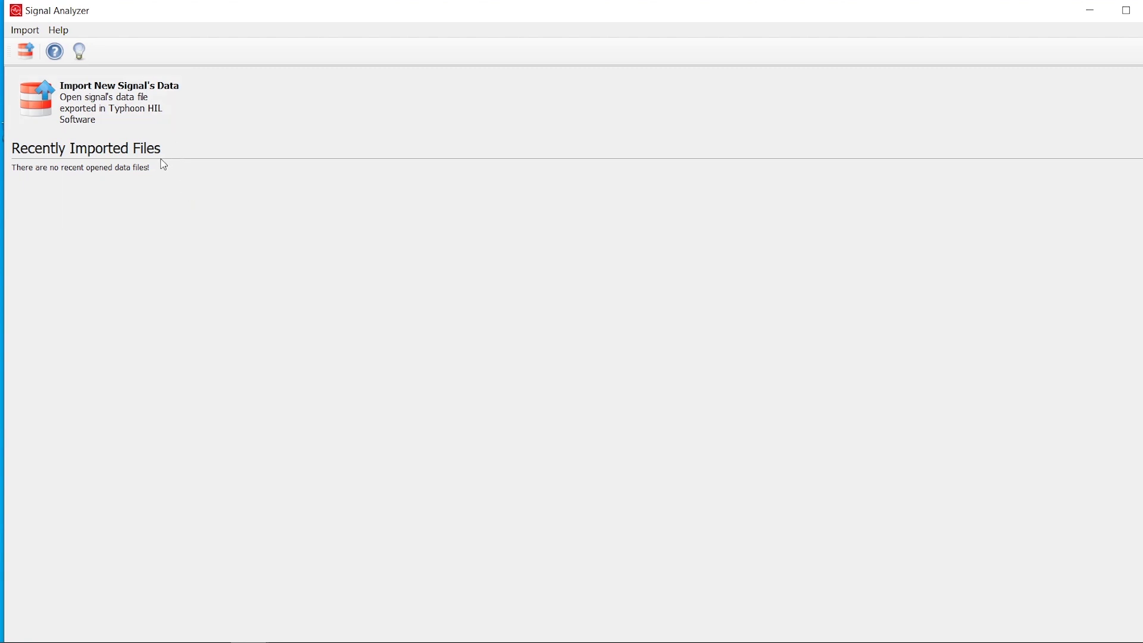
pyautogui.click(33, 33)
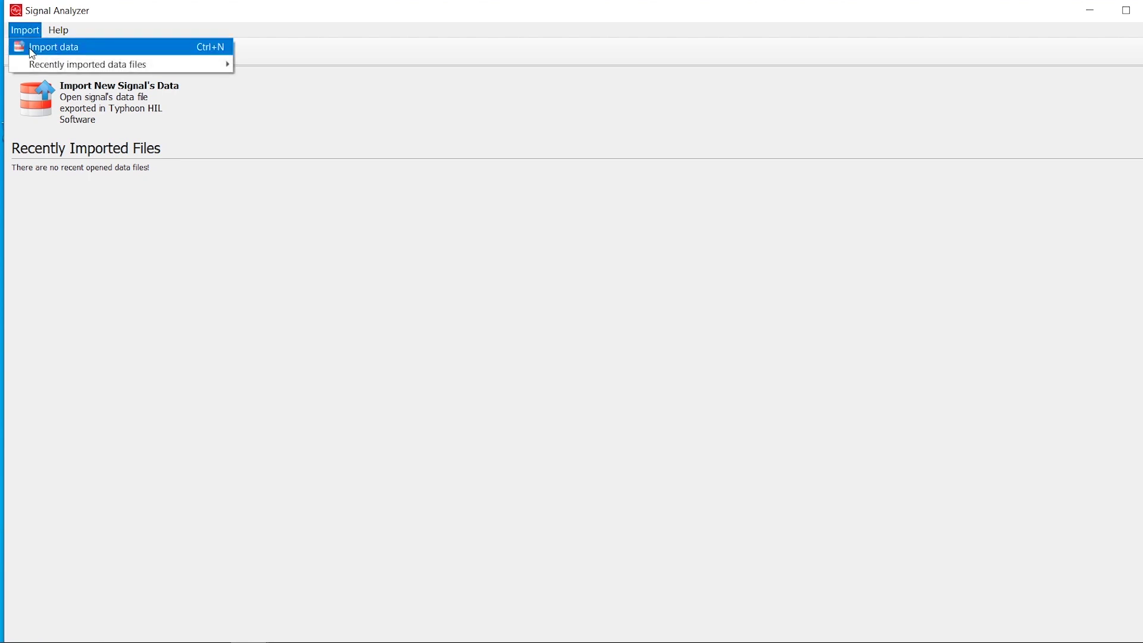
pyautogui.click(126, 261)
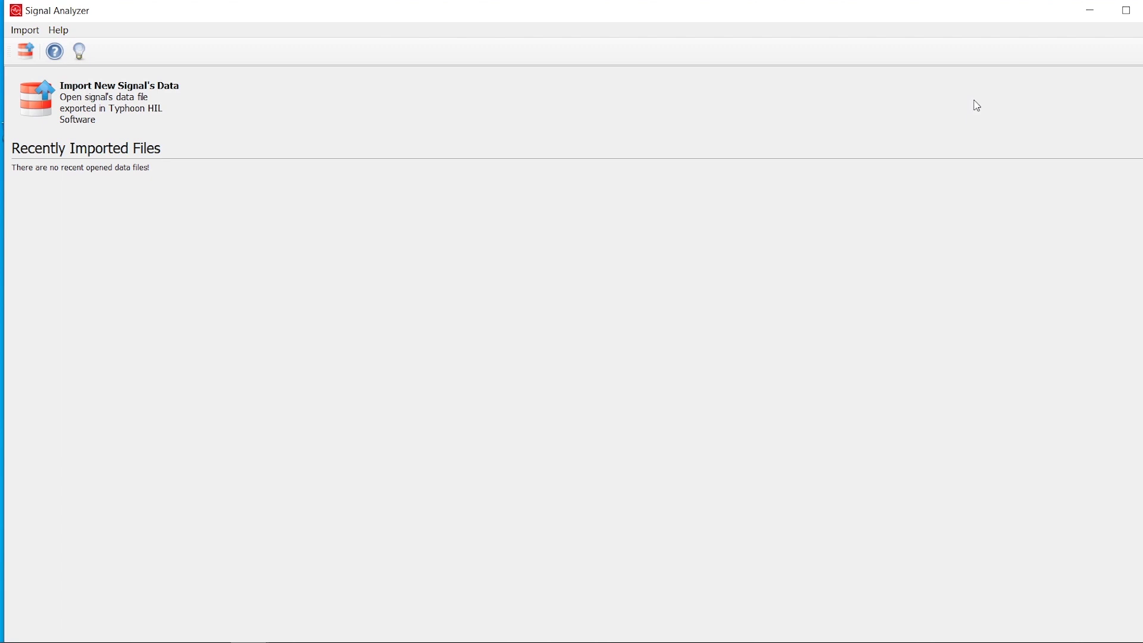
pyautogui.click(1139, 10)
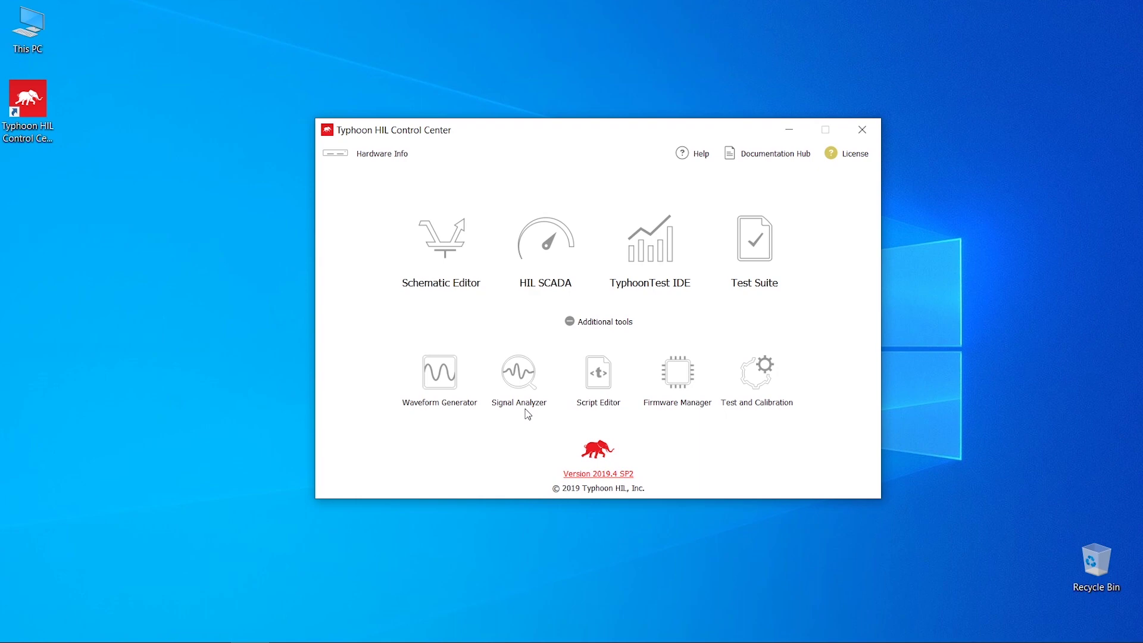
# - Open the Firmware Manager, examine its firmware update and configuration commands, and close it
pyautogui.click(599, 386)
pyautogui.click(690, 379)
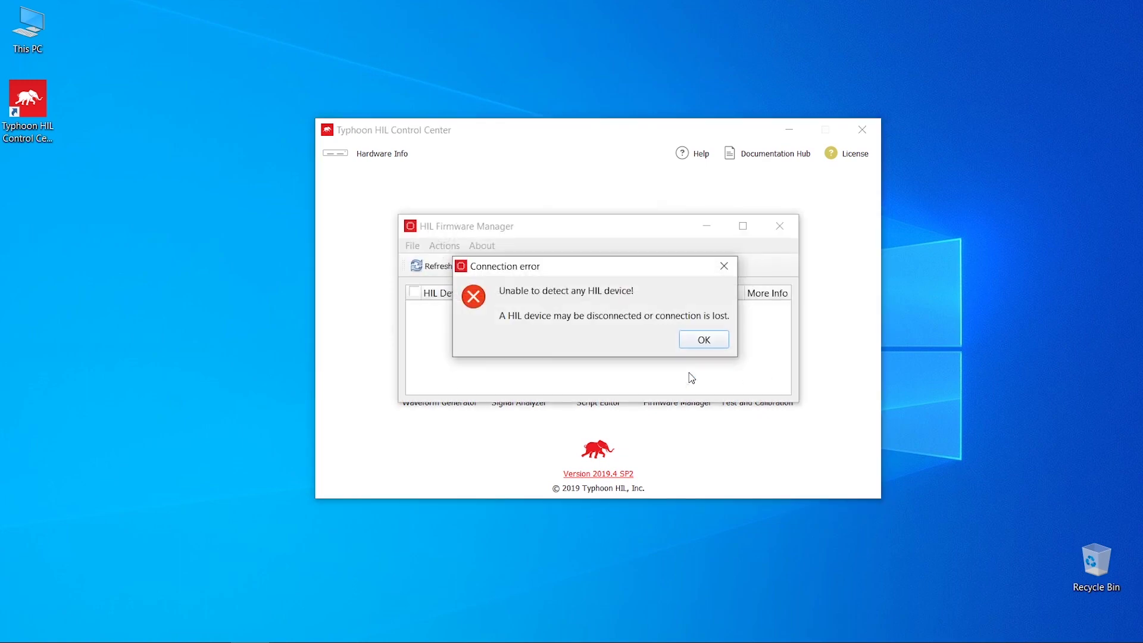
pyautogui.click(704, 339)
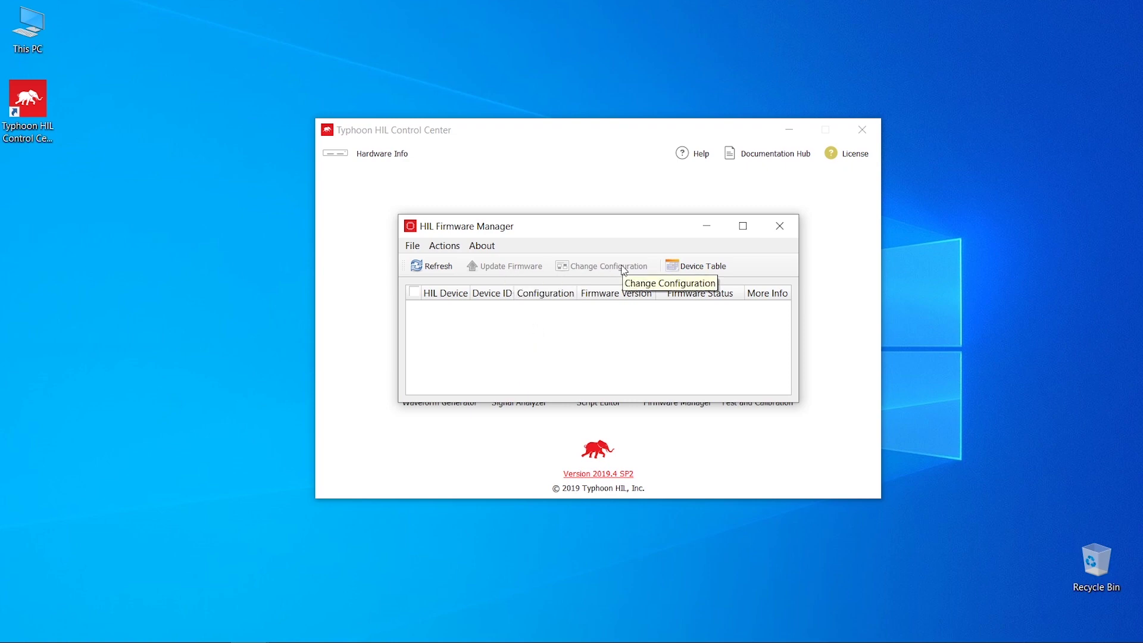
pyautogui.click(779, 237)
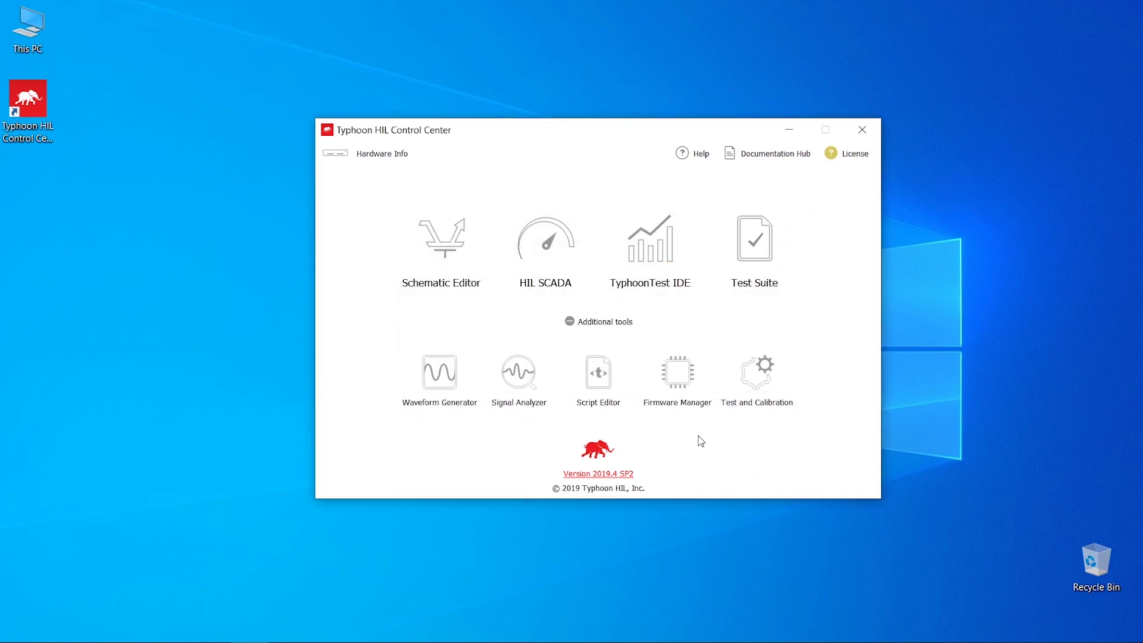
# - Open the Test and Calibration Tool, proceed past the calibration card instructions to view its main window, and exit the tool
pyautogui.click(757, 381)
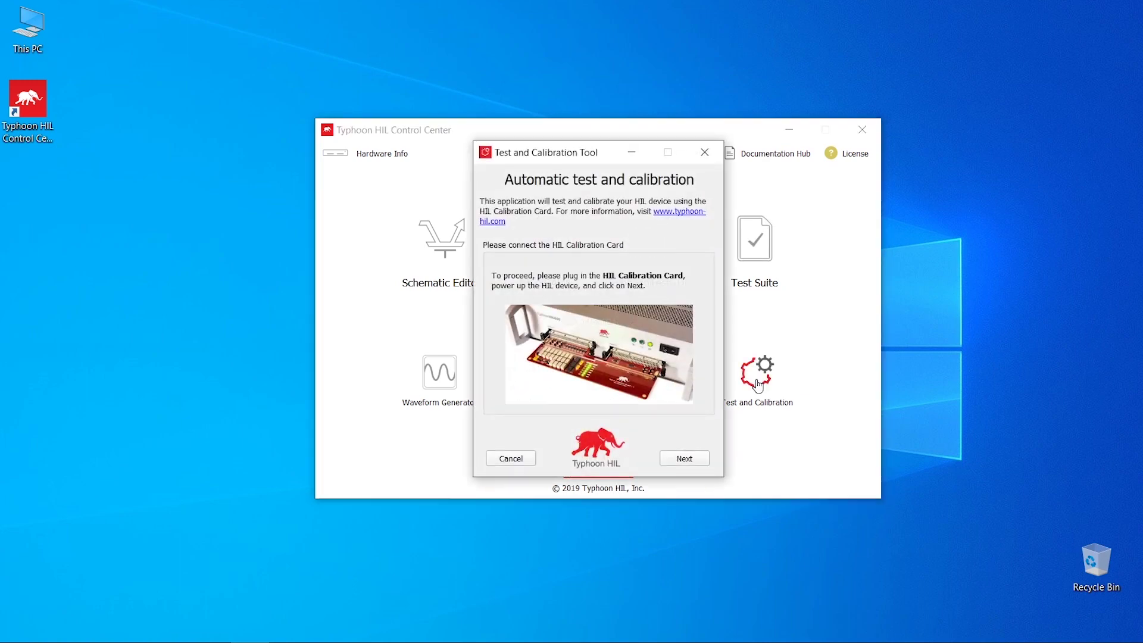
pyautogui.click(698, 462)
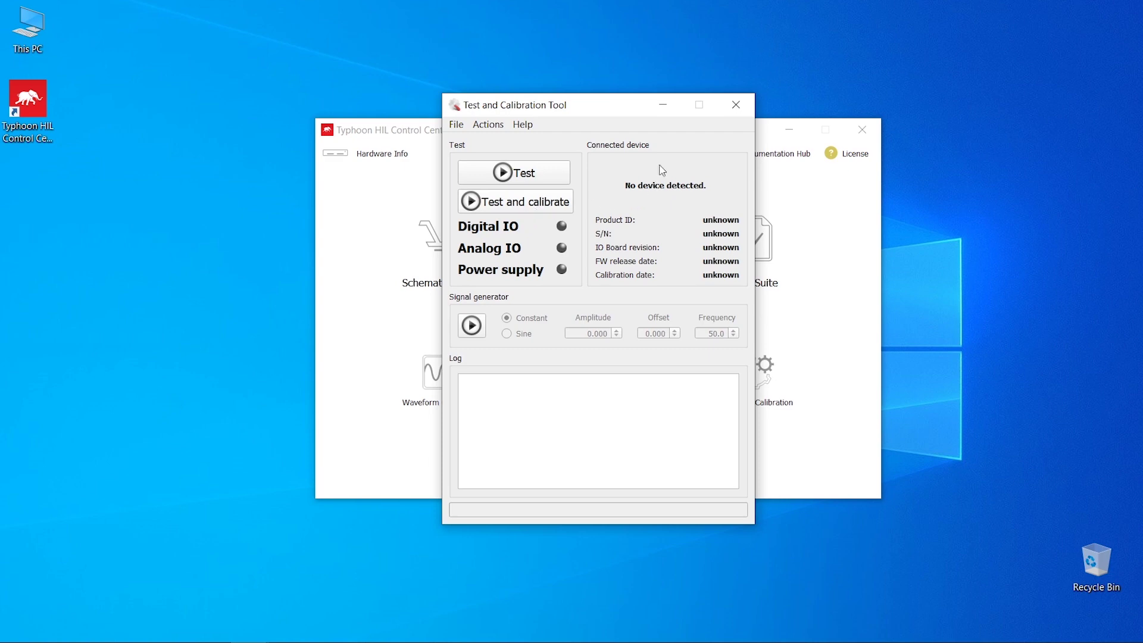
pyautogui.click(736, 104)
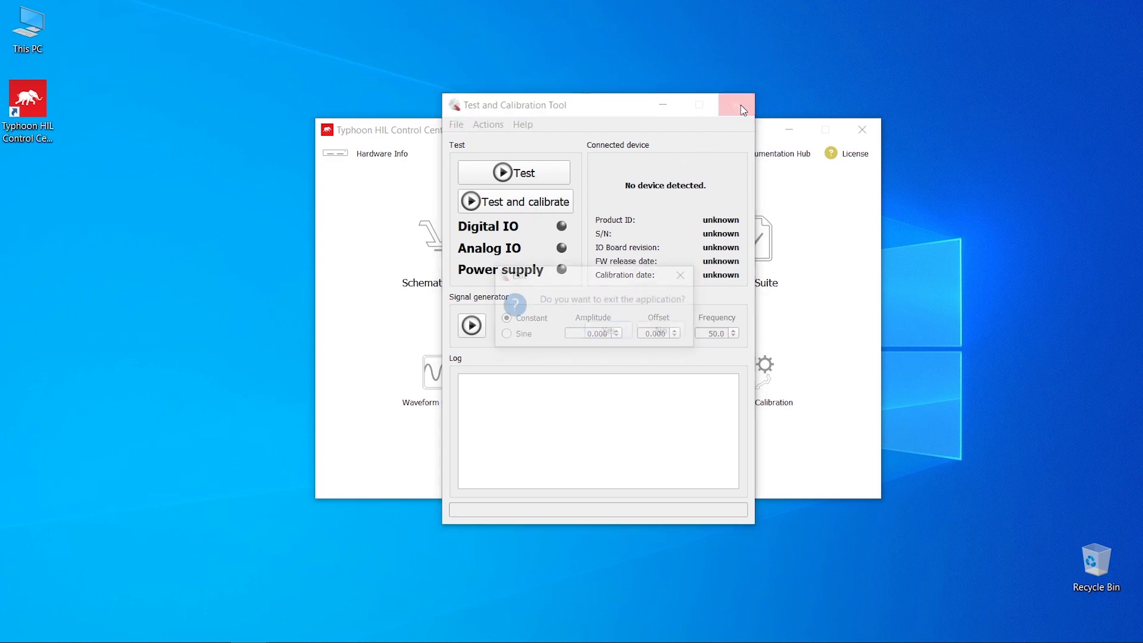
pyautogui.click(632, 332)
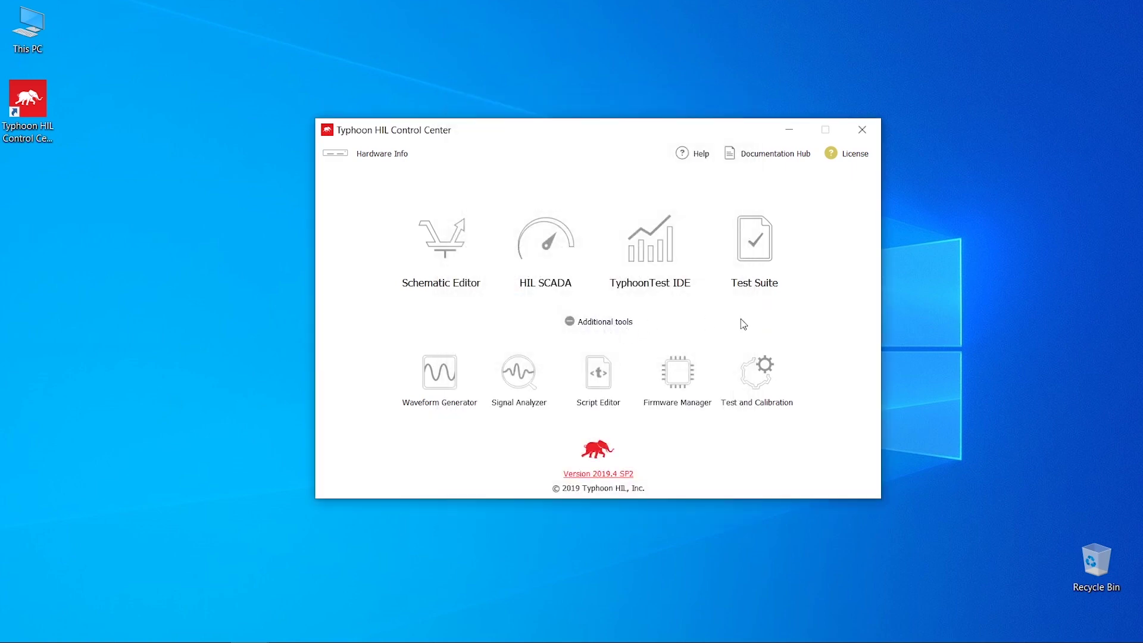